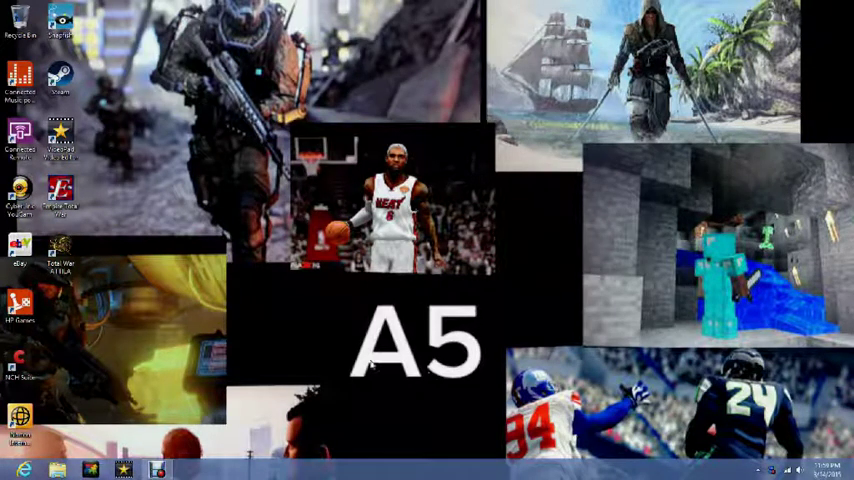
- Restore the Debut Professional window and show its File menu
click(158, 470)
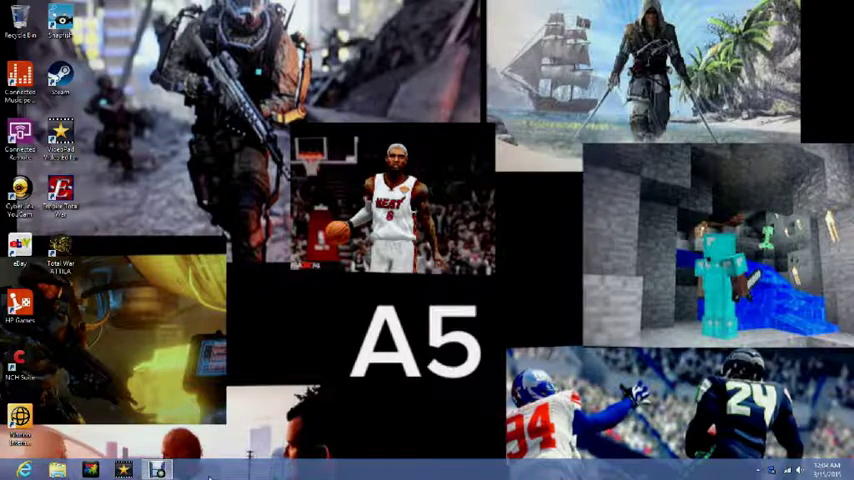
click(157, 470)
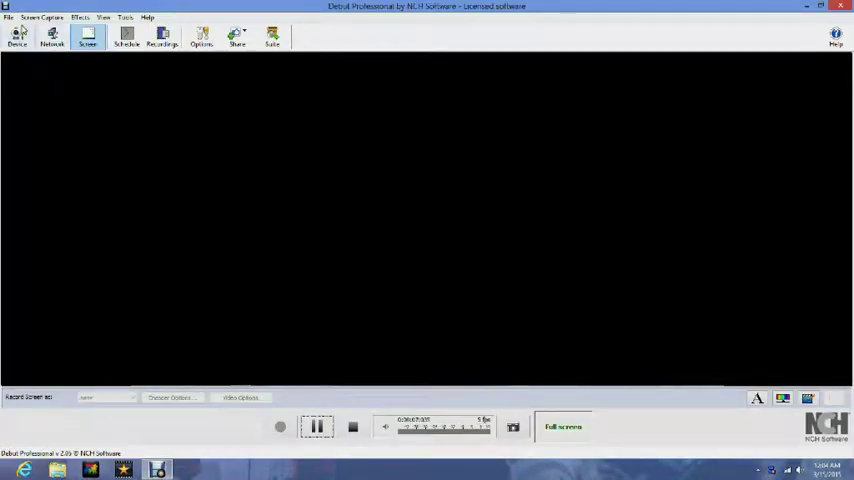
click(10, 17)
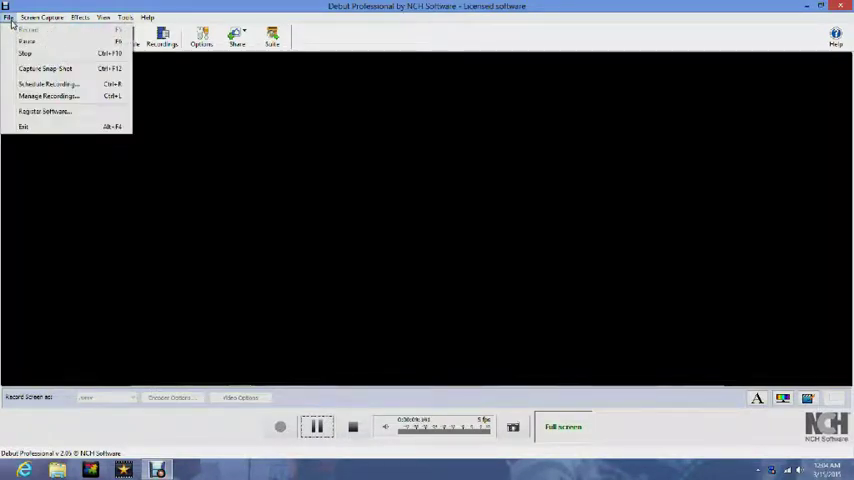
- Open Register Software from the File menu and move the registration dialog up and left
click(55, 112)
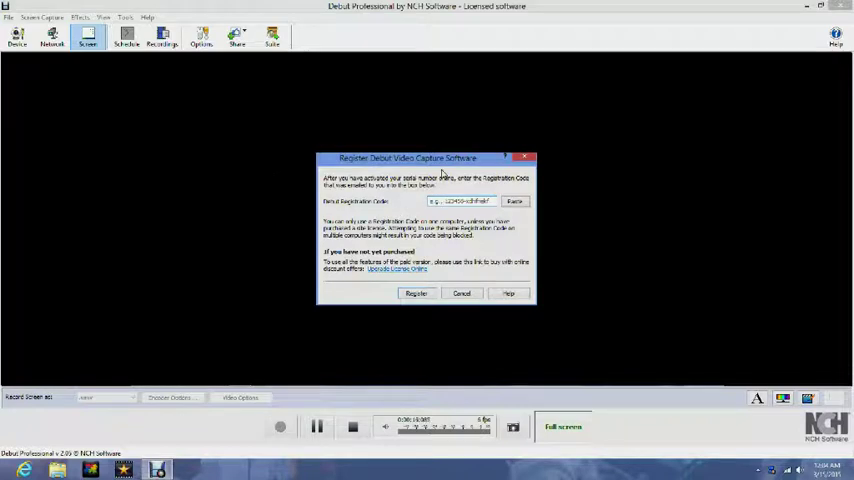
mouse_move(441, 160)
mouse_down()
mouse_move(373, 190)
mouse_move(352, 124)
mouse_up()
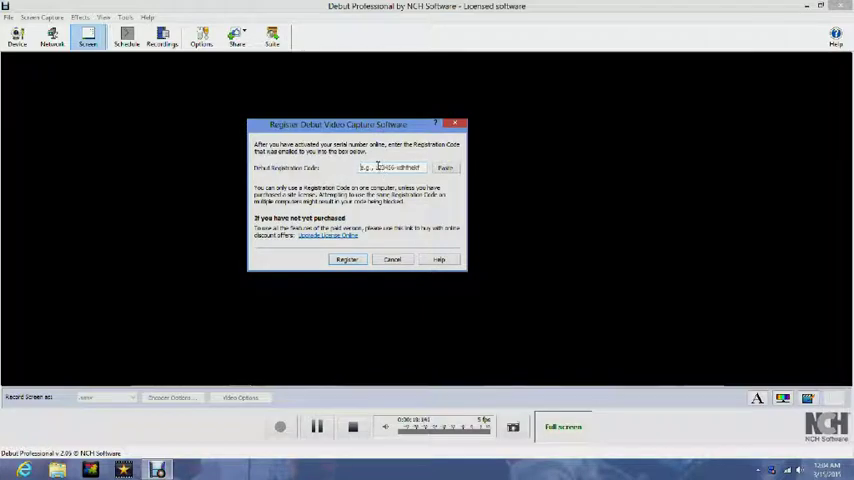